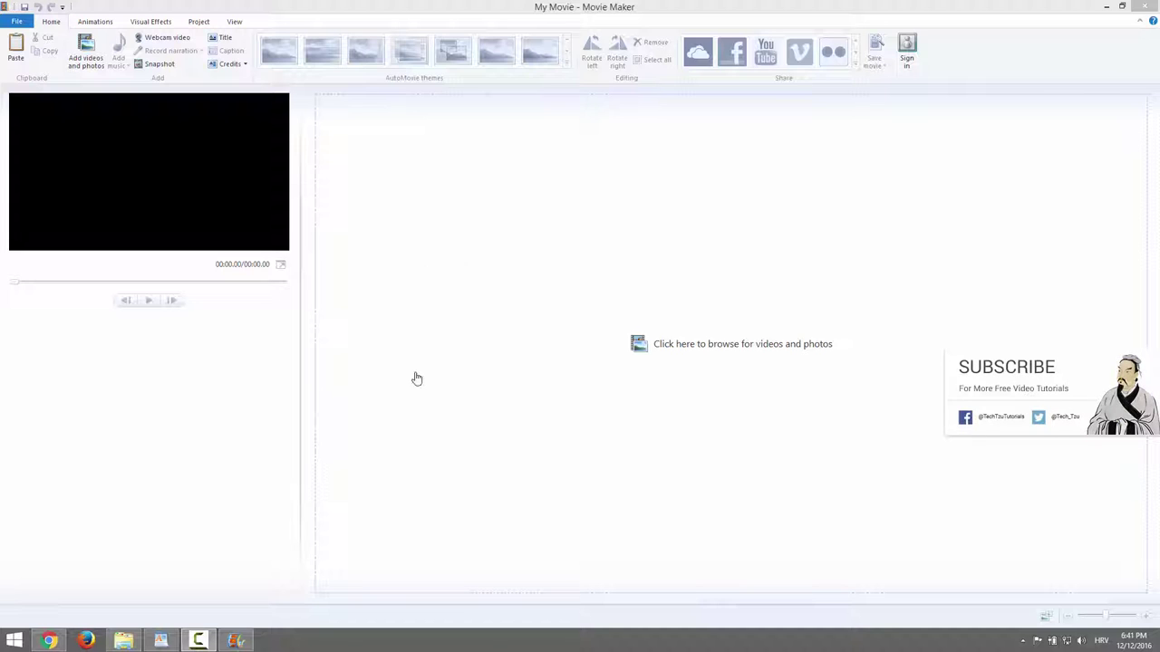
- Add all seven squirrel files, six photos plus Squirrel.mp4, from Slideshow Images to the storyboard
click(667, 349)
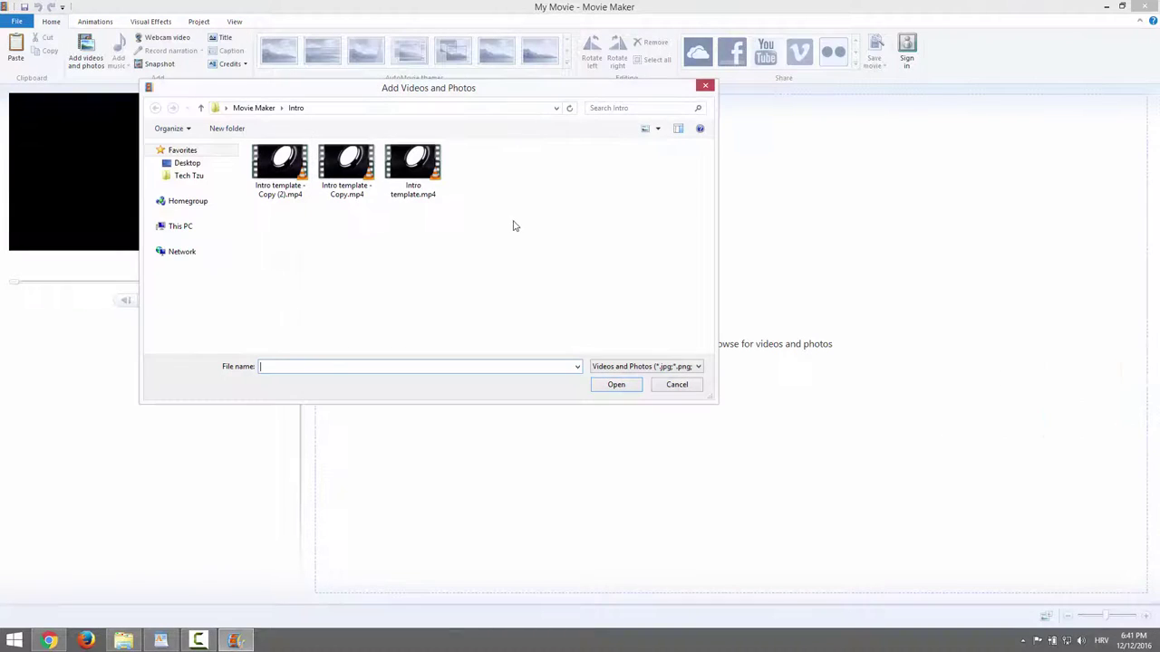
click(200, 108)
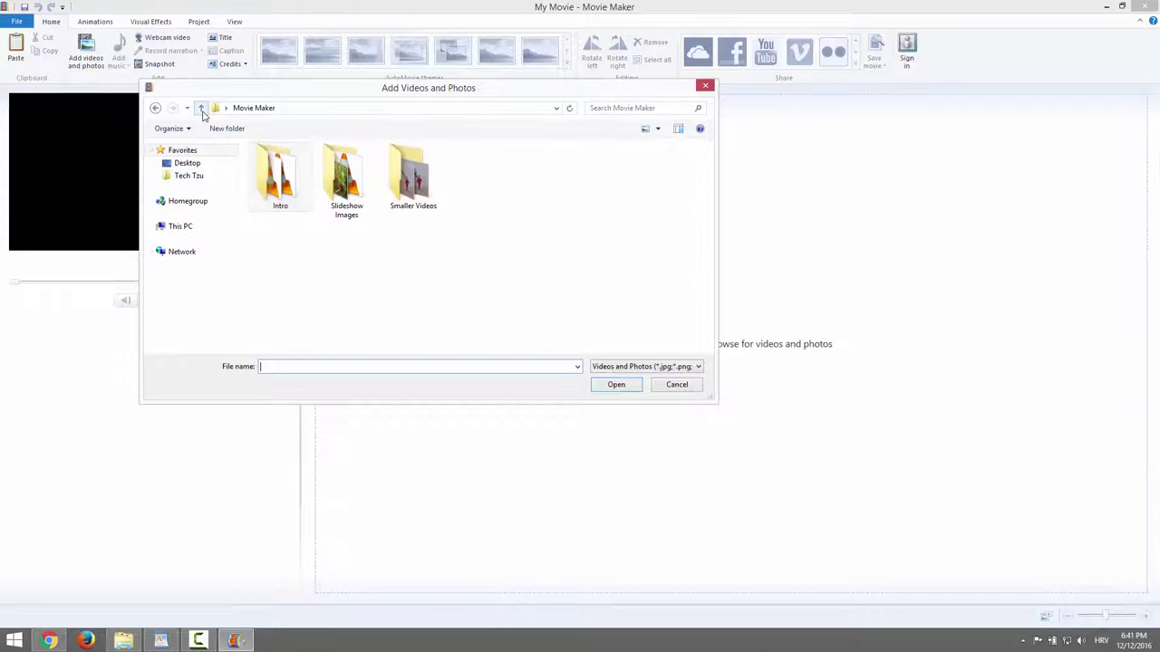
double_click(344, 177)
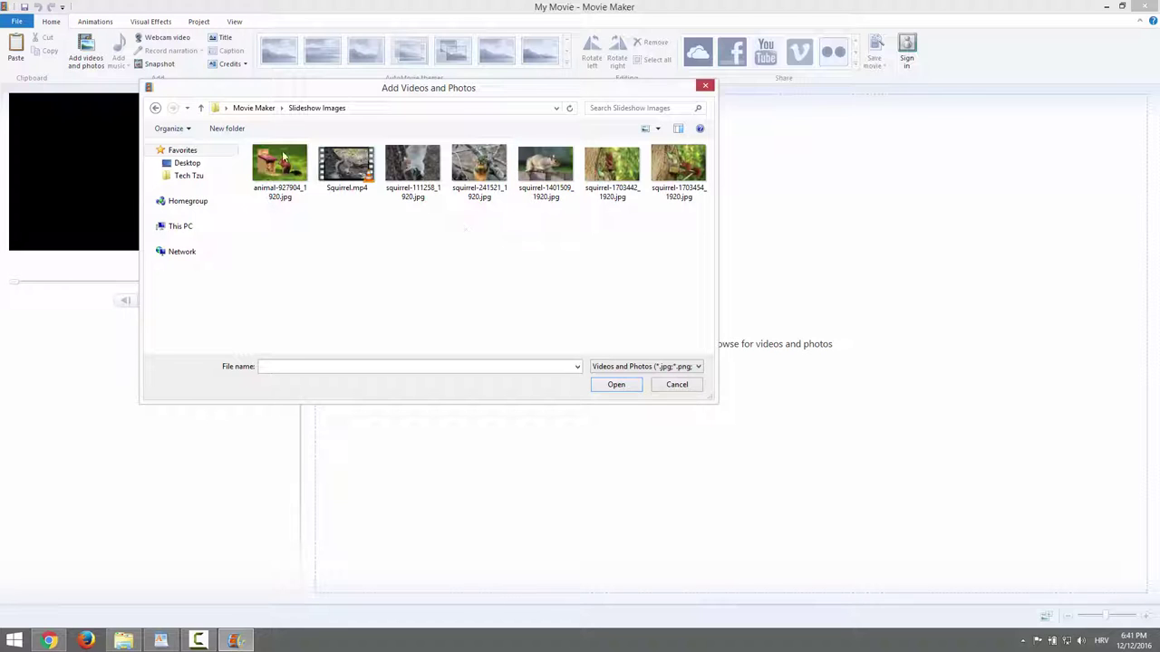
click(348, 169)
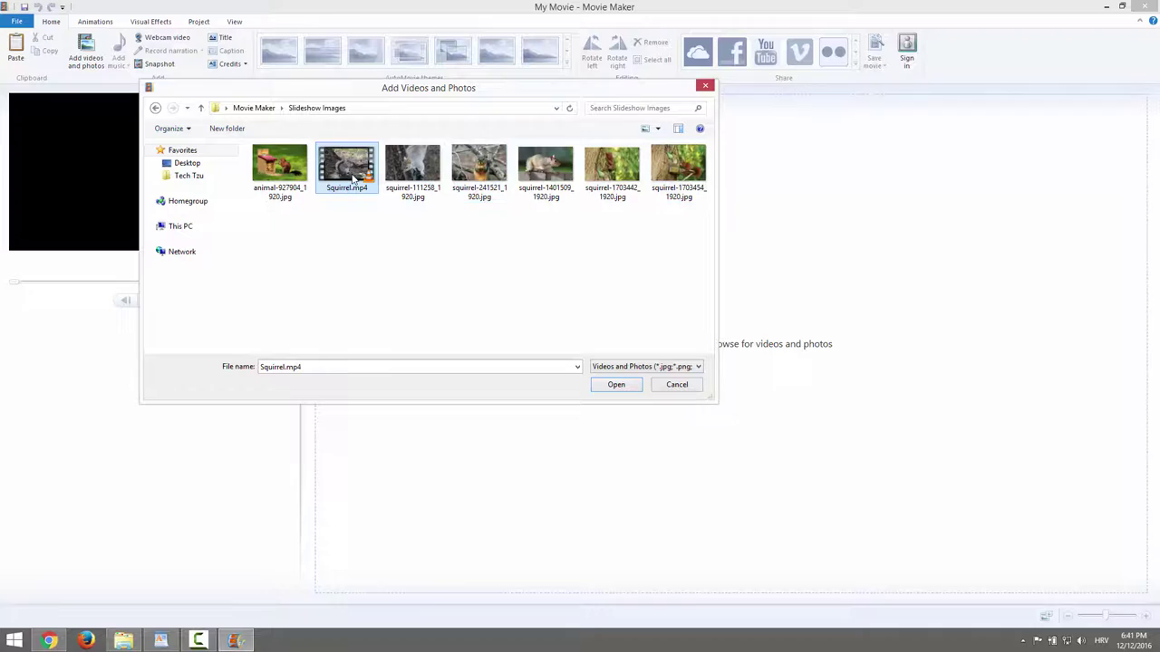
drag(681, 228, 277, 163)
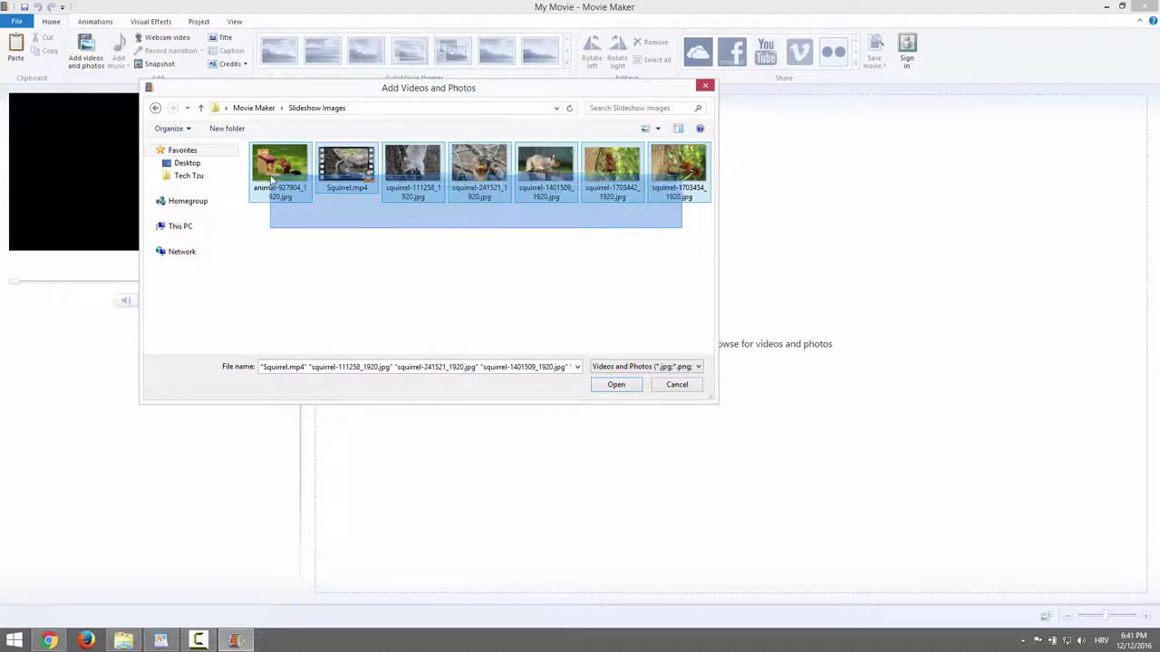
click(616, 261)
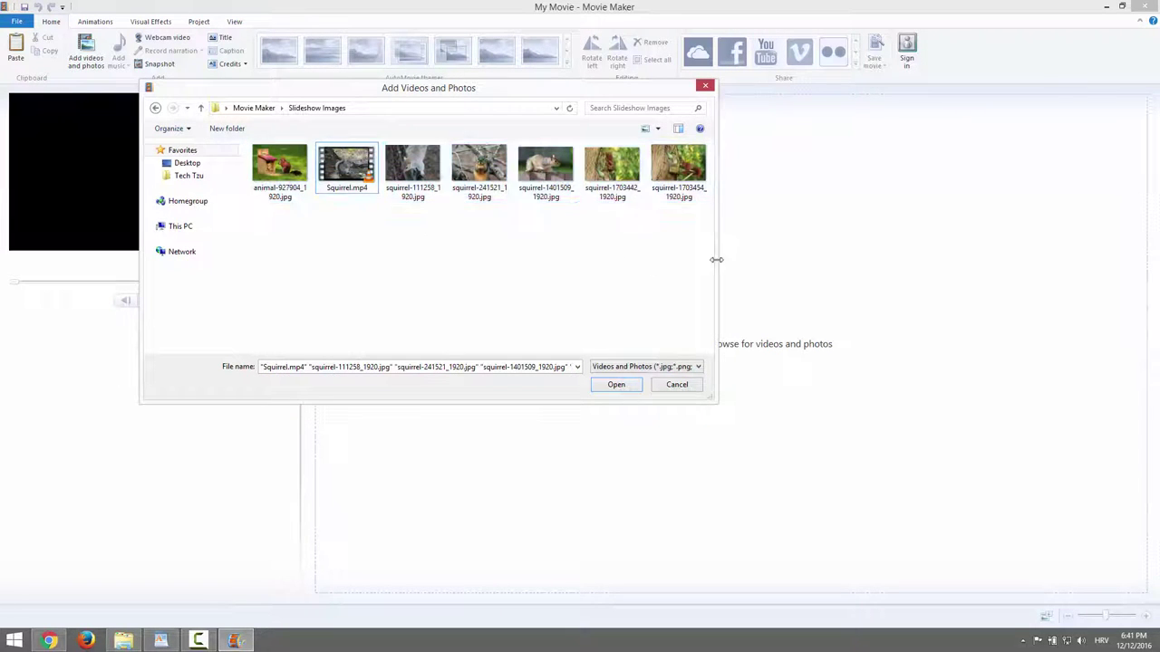
drag(679, 260, 239, 163)
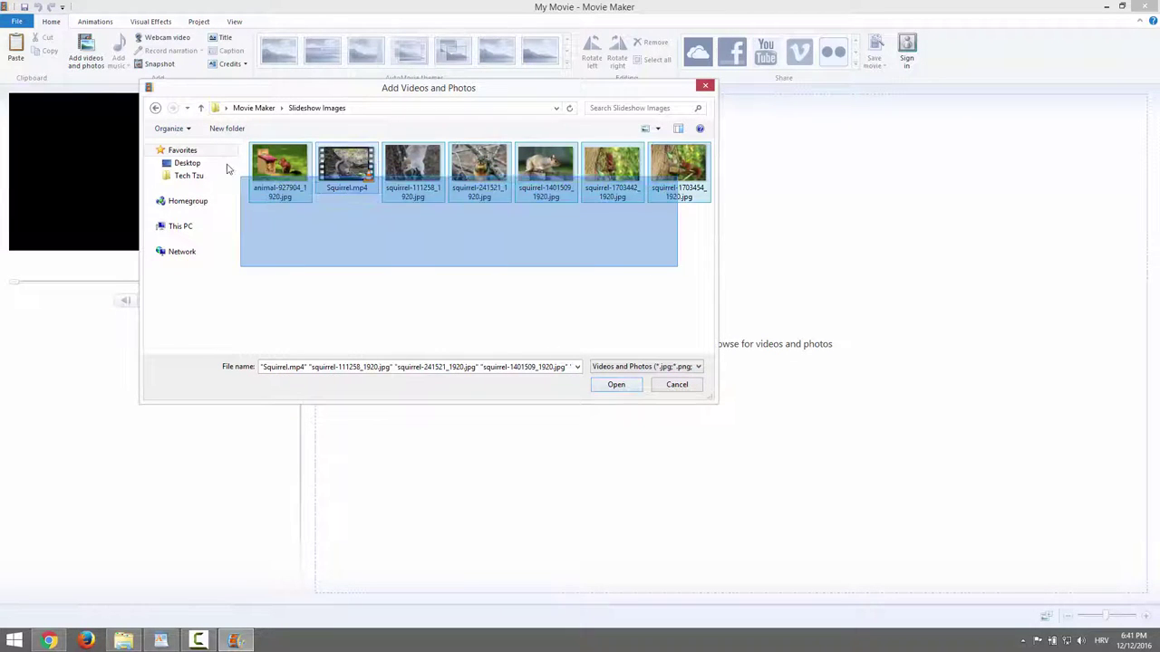
click(611, 388)
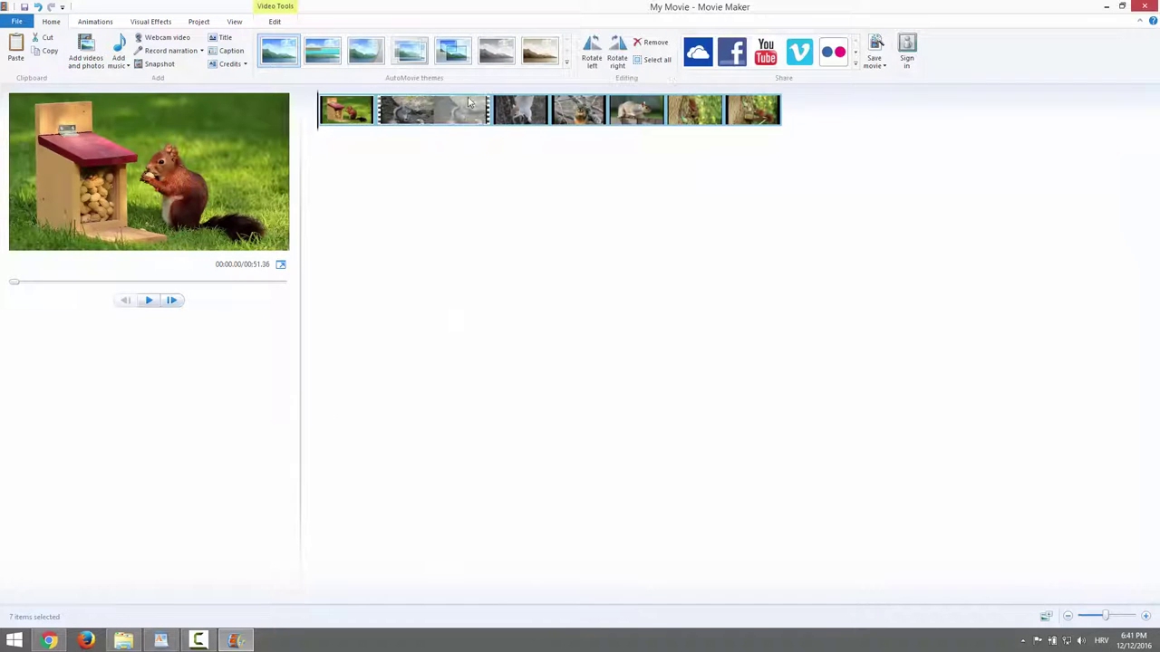
- Preview the squirrel clips, including the video, through to the last clip
click(494, 126)
click(589, 116)
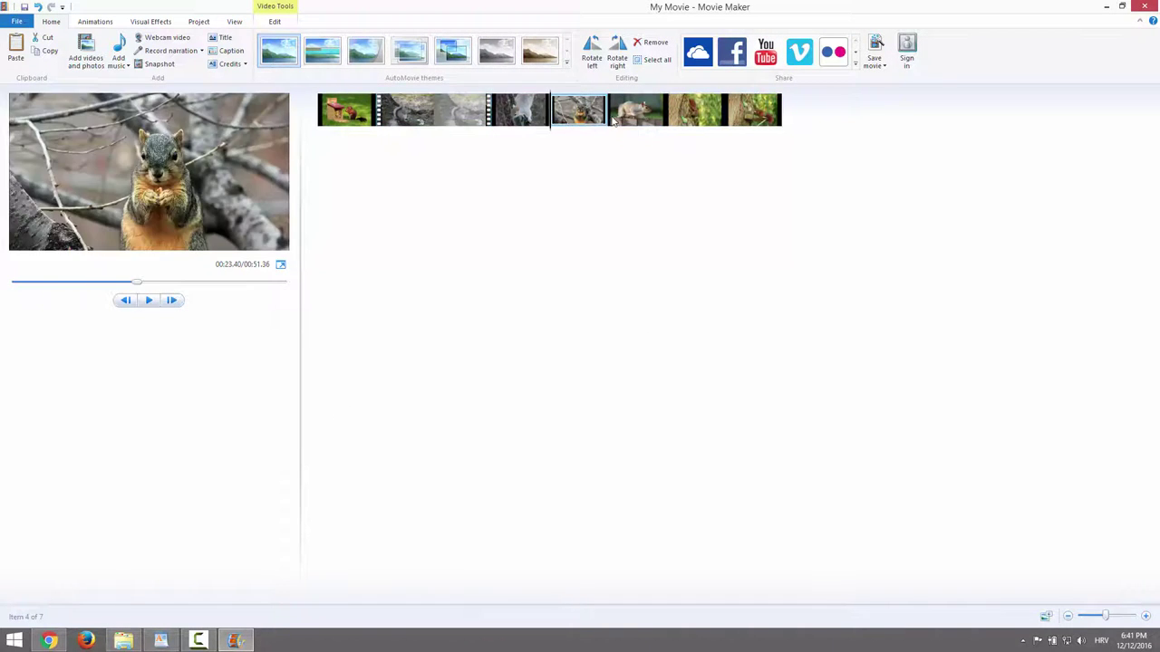
click(471, 111)
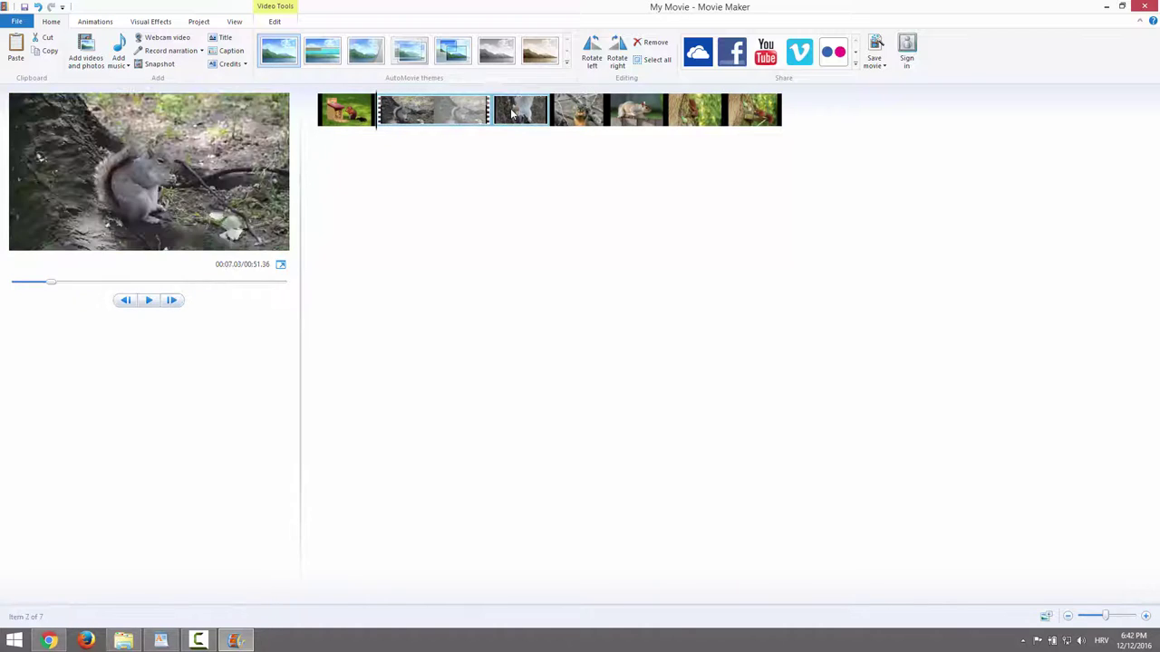
key(Right)
key(Right)
key(Right)
key(Right)
key(Right)
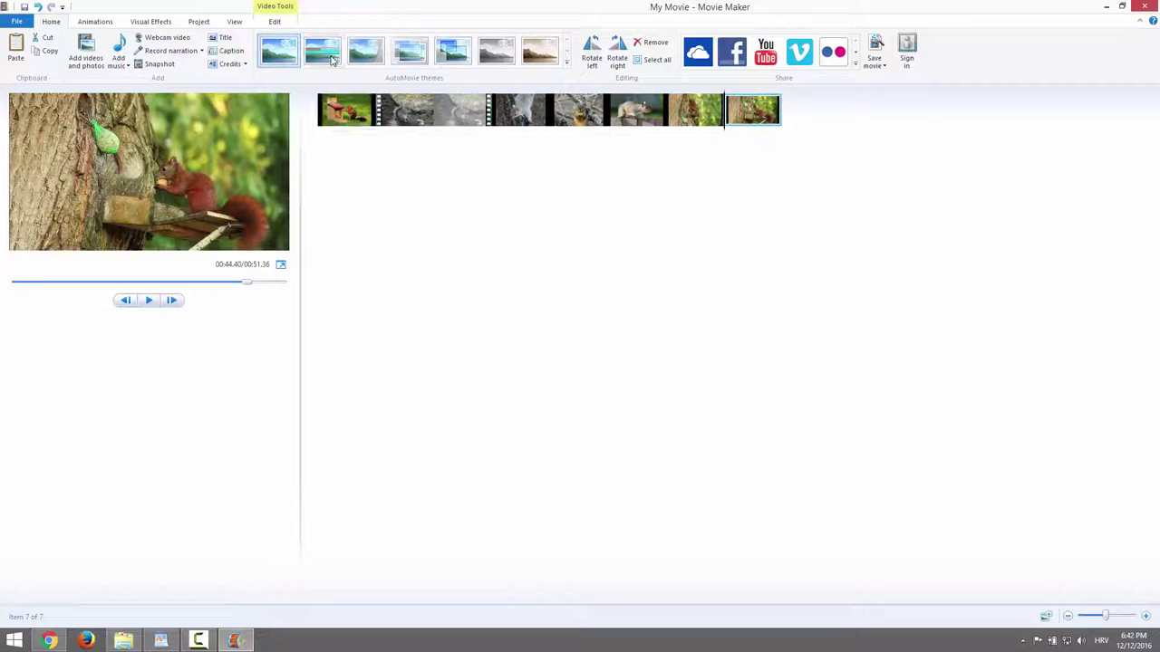
- Try AutoMovie themes and apply the Contemporary theme
click(331, 59)
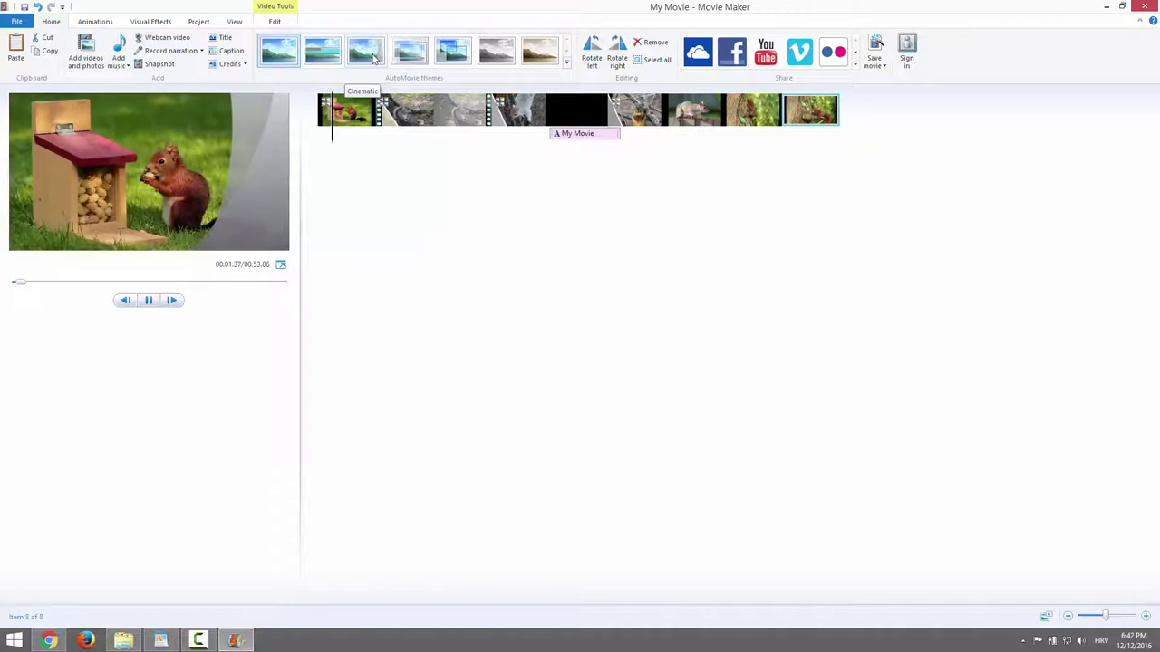
click(326, 56)
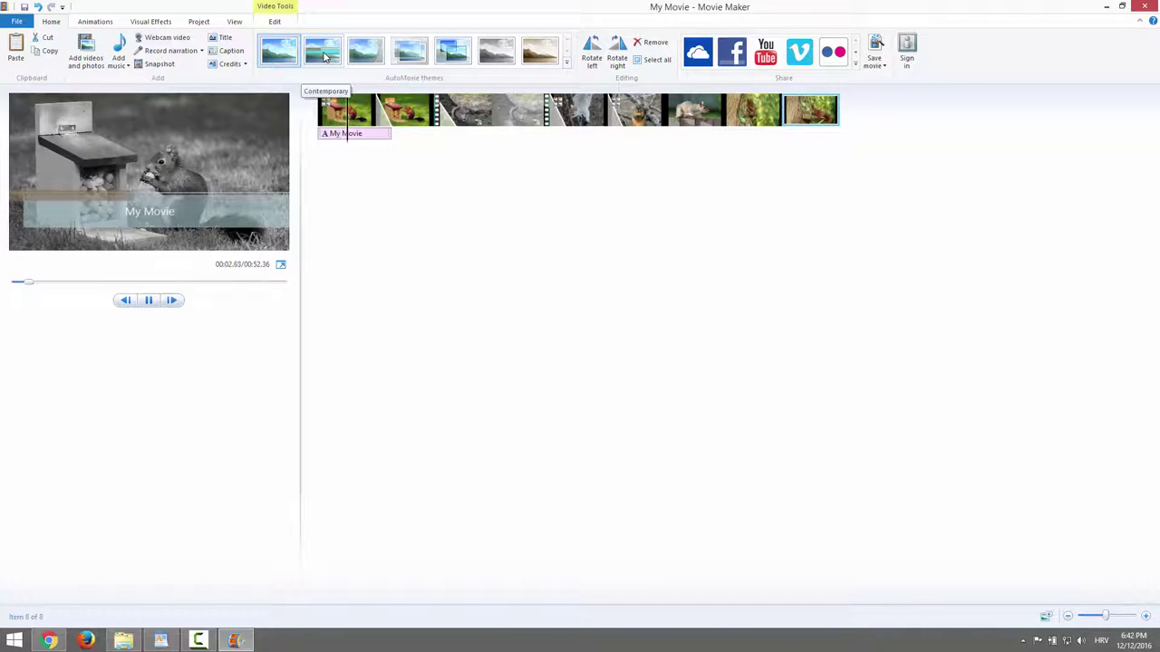
click(325, 56)
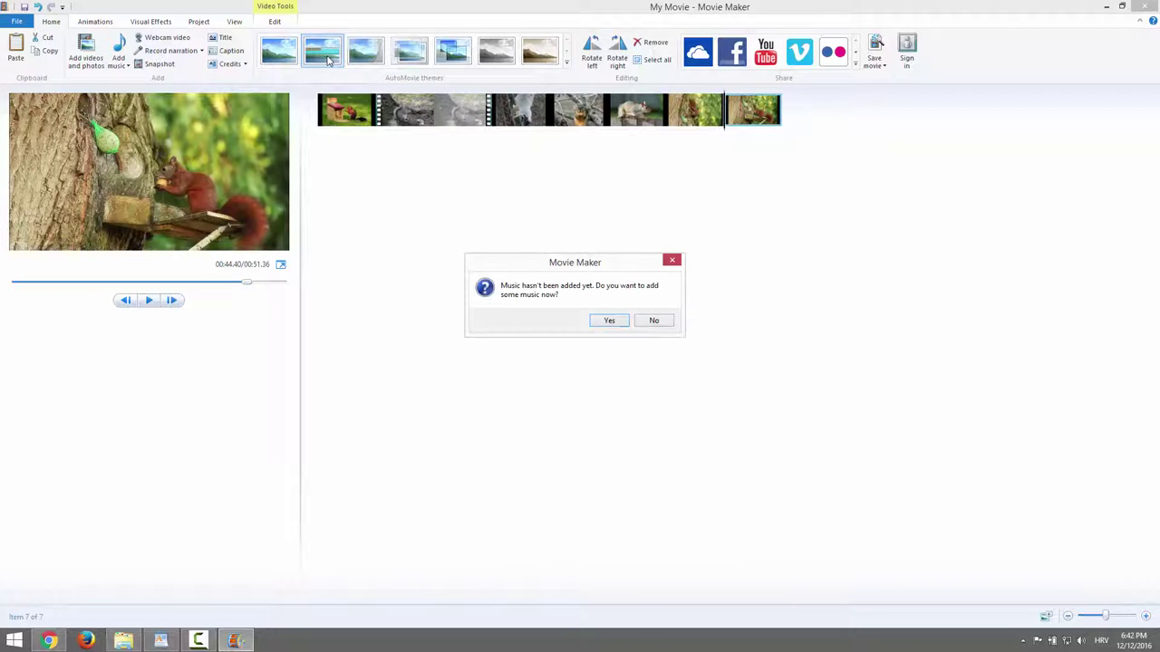
- Accept the music prompt and add Danzon_de_Pasion.mp3 as the soundtrack
click(607, 324)
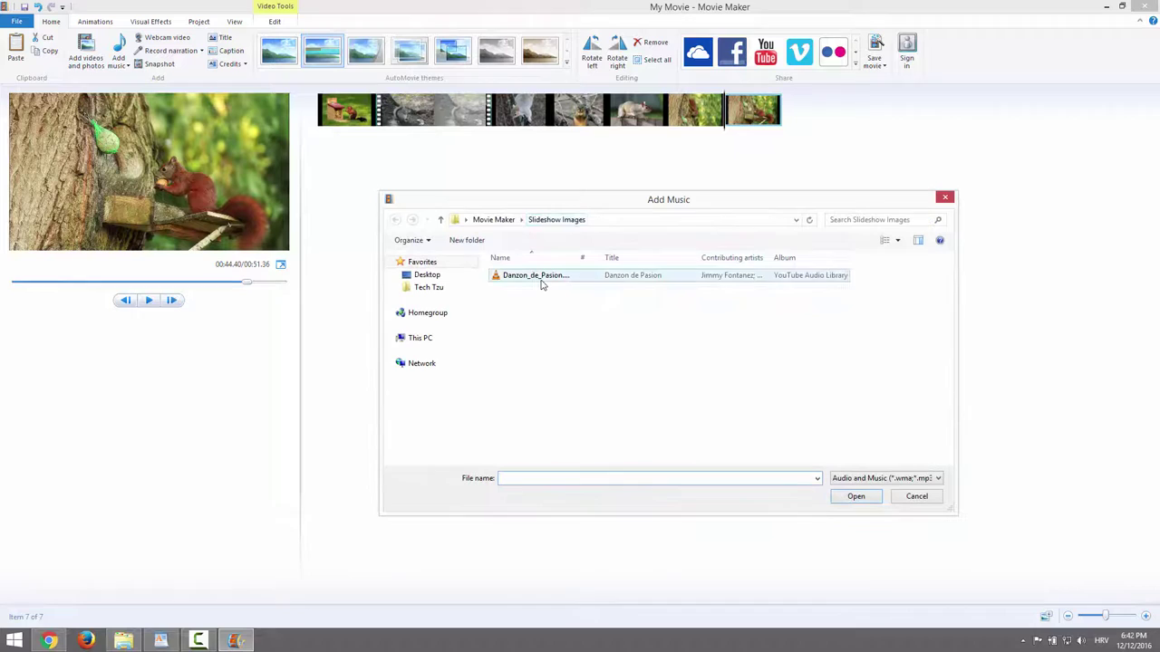
click(537, 281)
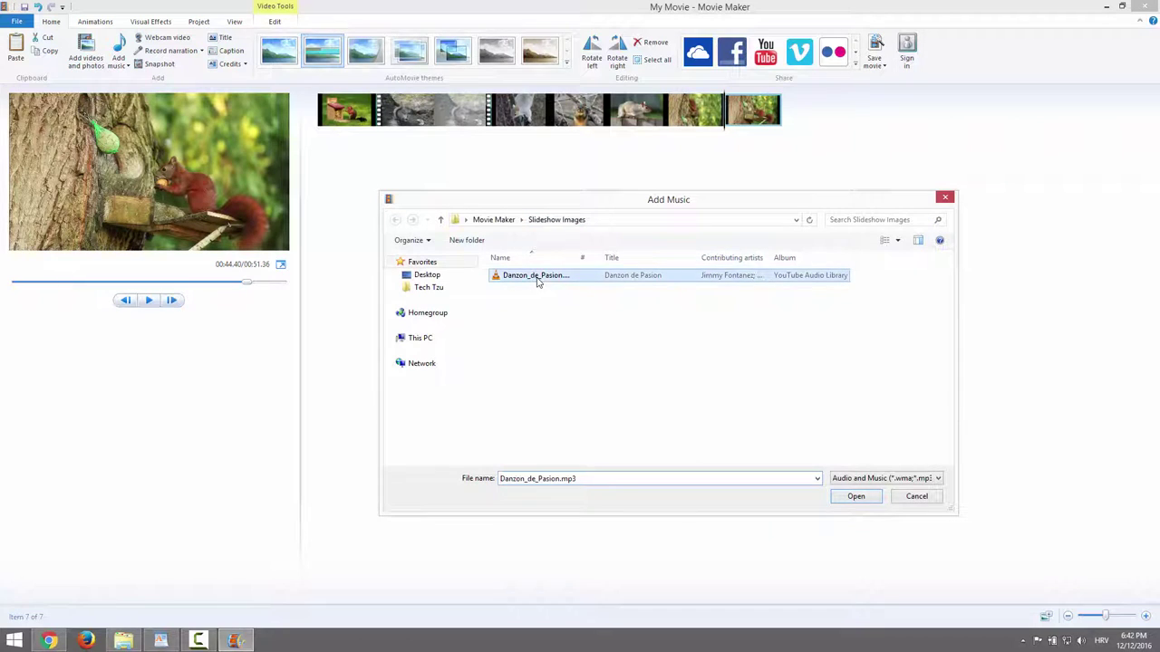
click(856, 496)
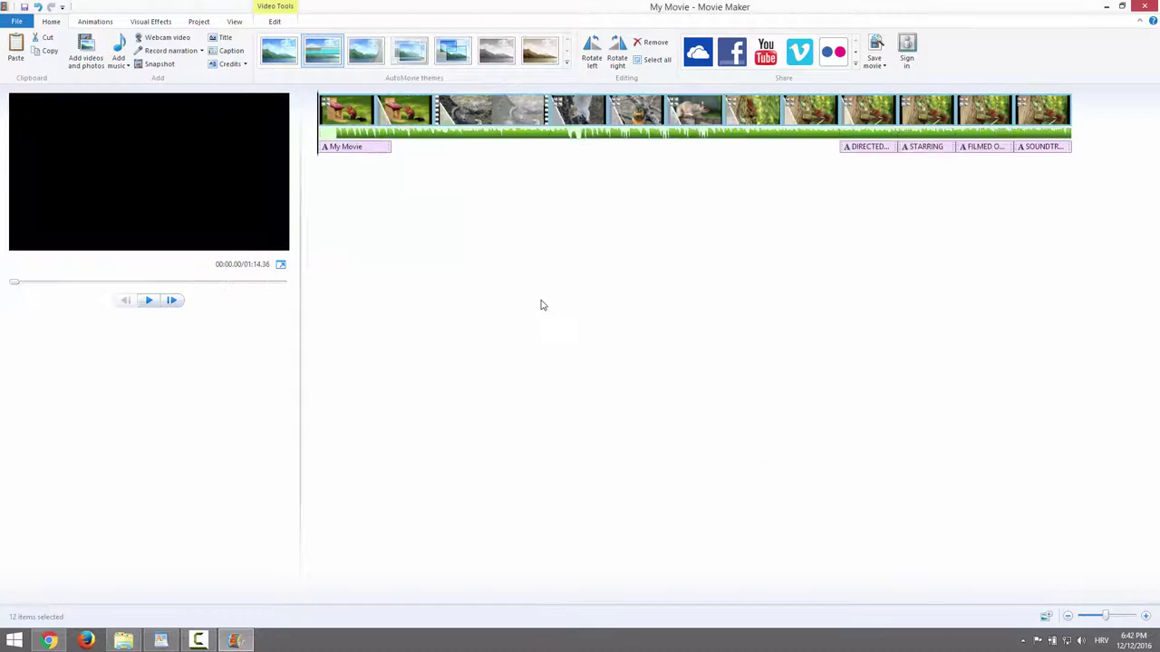
- Split the music at 1.70s, delete the opening piece, and play back the movie
click(334, 137)
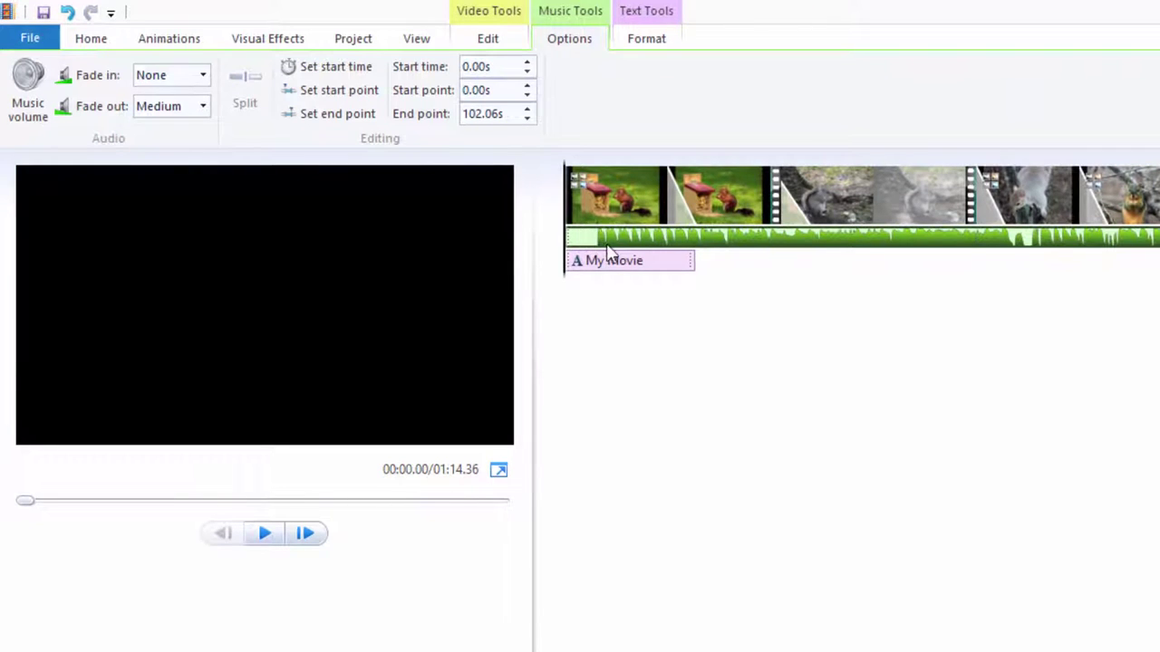
drag(567, 275, 599, 272)
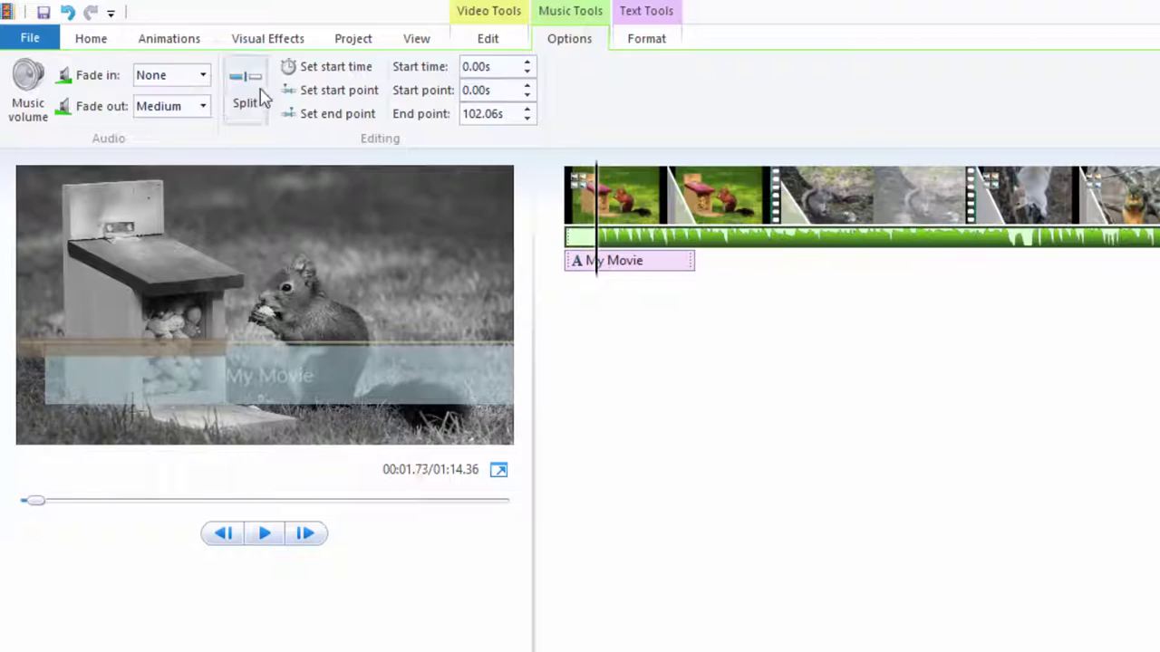
click(257, 97)
click(578, 238)
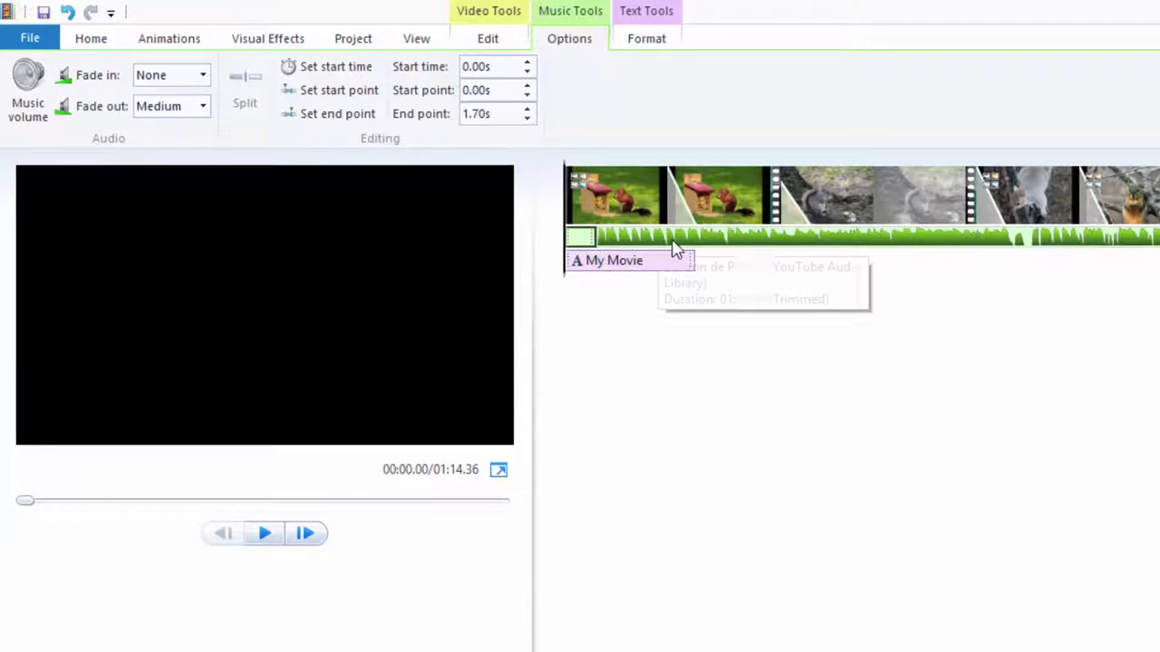
key(Delete)
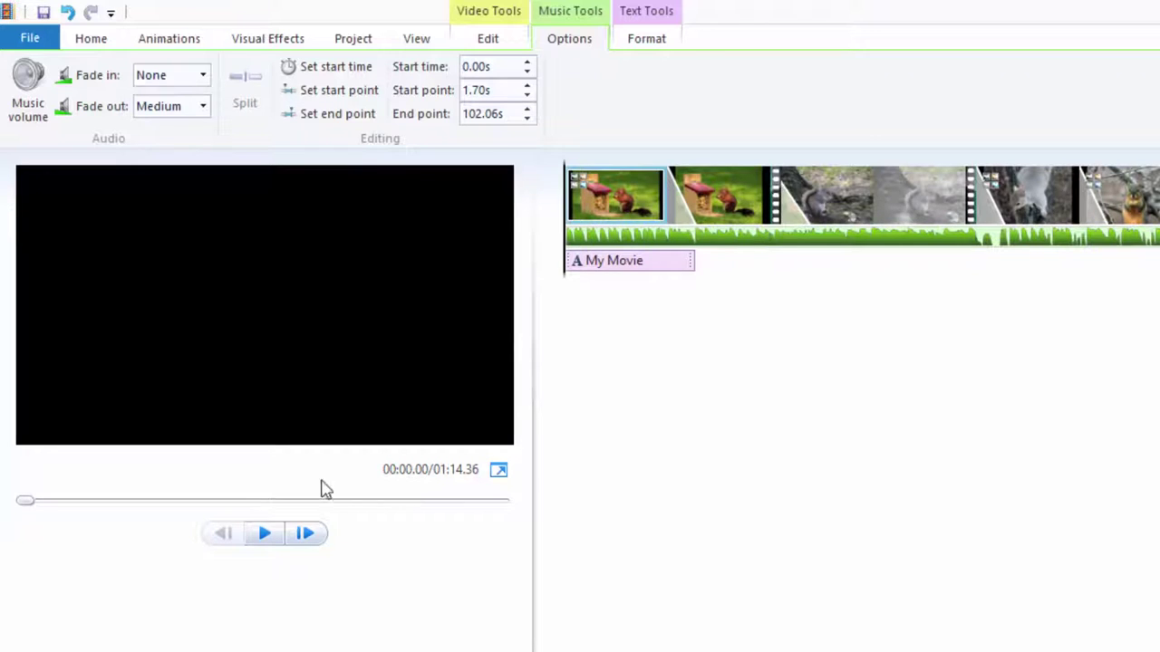
click(264, 534)
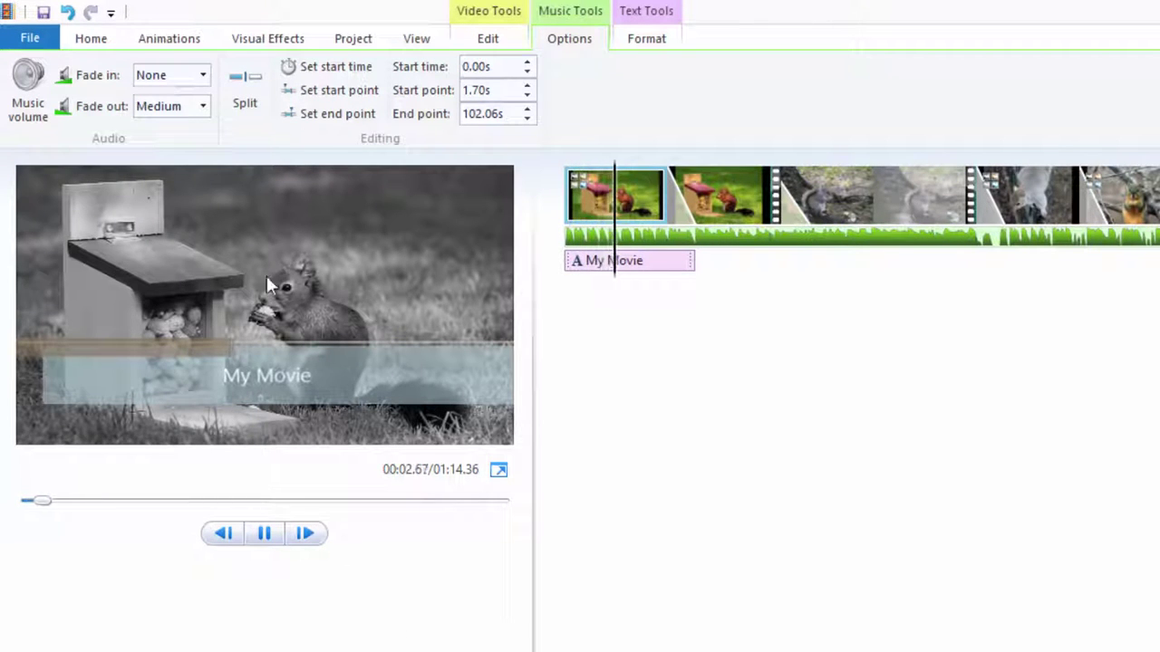
click(29, 86)
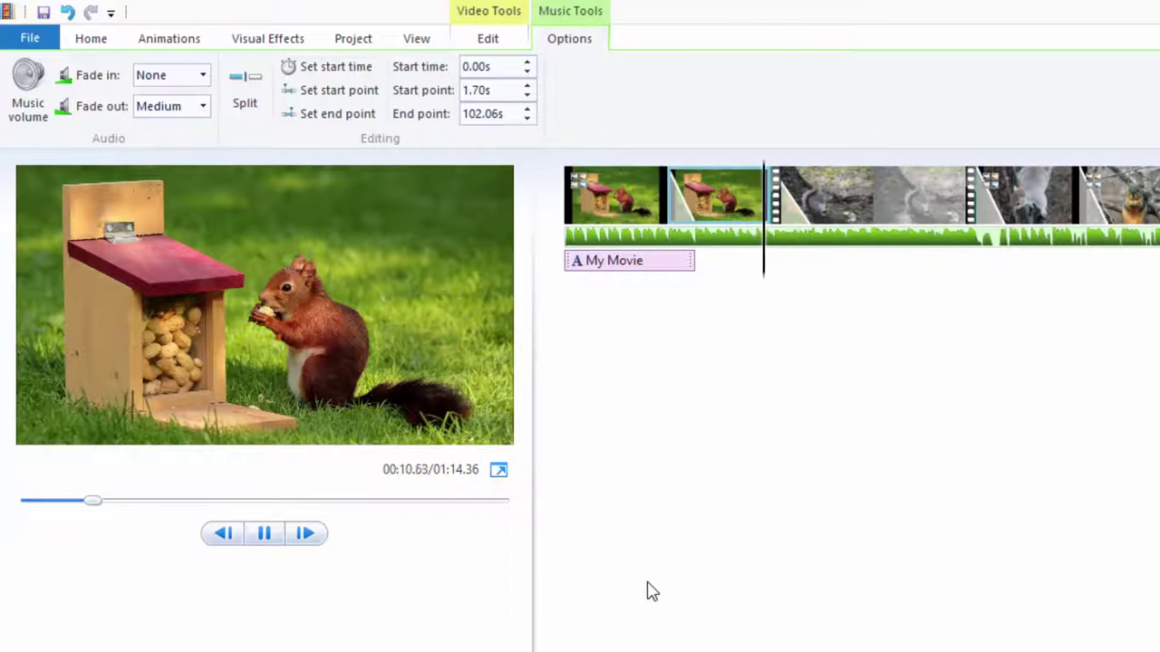
- Drag the Music volume slider left to quiet the background track
click(27, 86)
drag(78, 145, 44, 150)
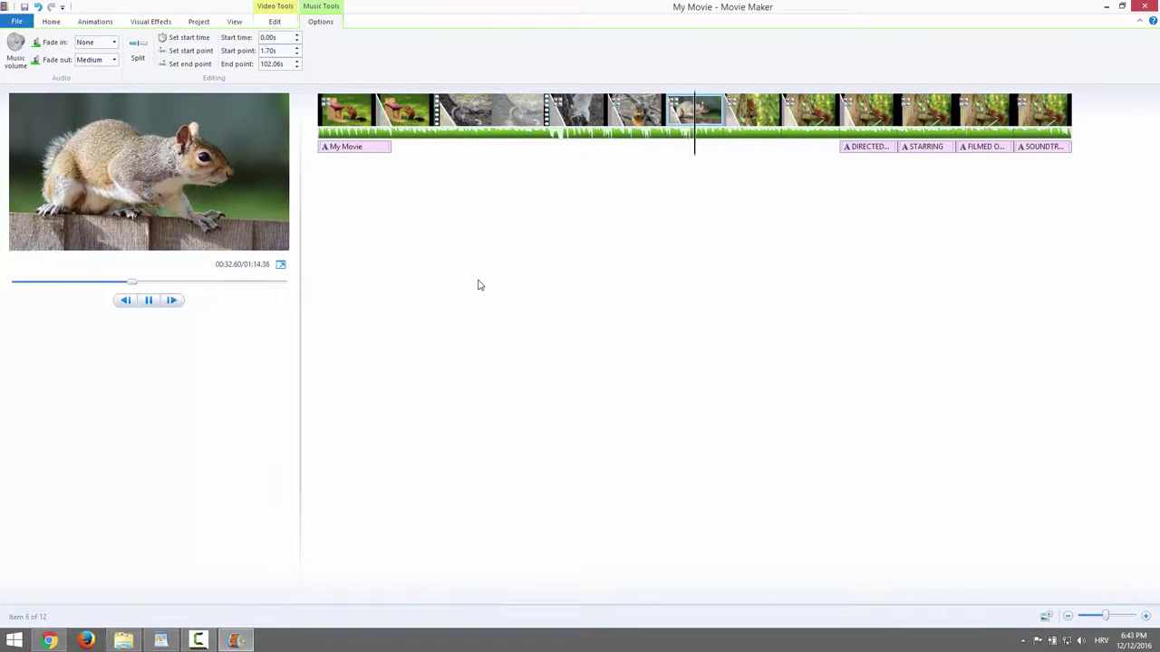
- Pause the preview and delete the name placeholder from the DIRECTED BY credit
click(151, 303)
drag(740, 159, 859, 163)
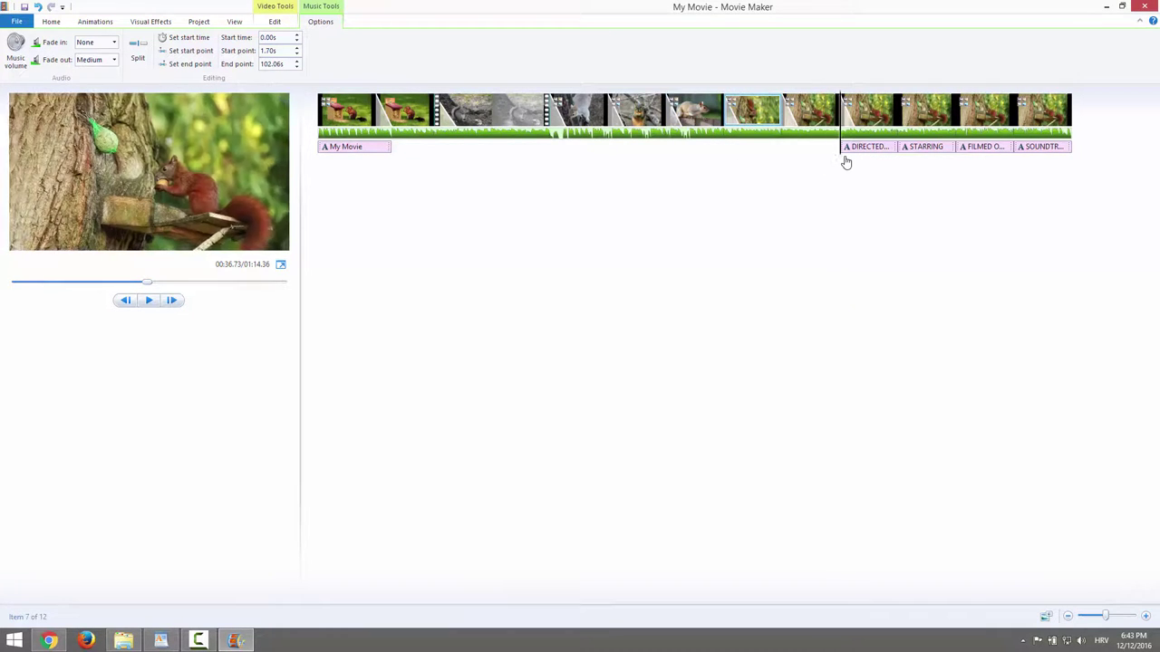
click(860, 163)
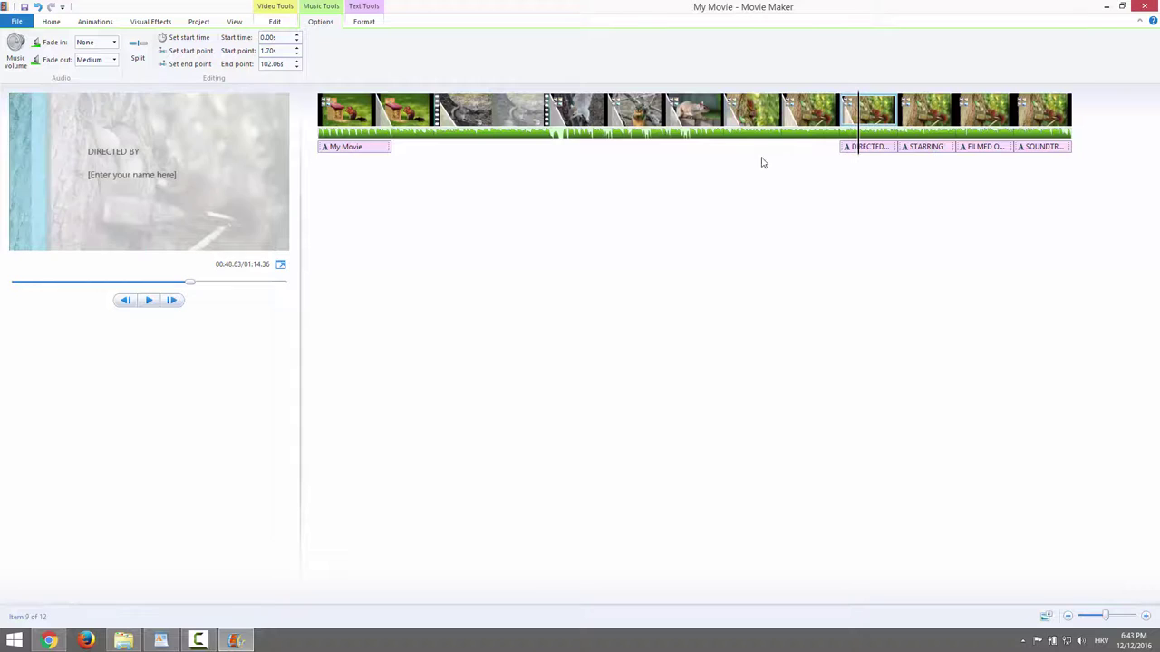
click(867, 150)
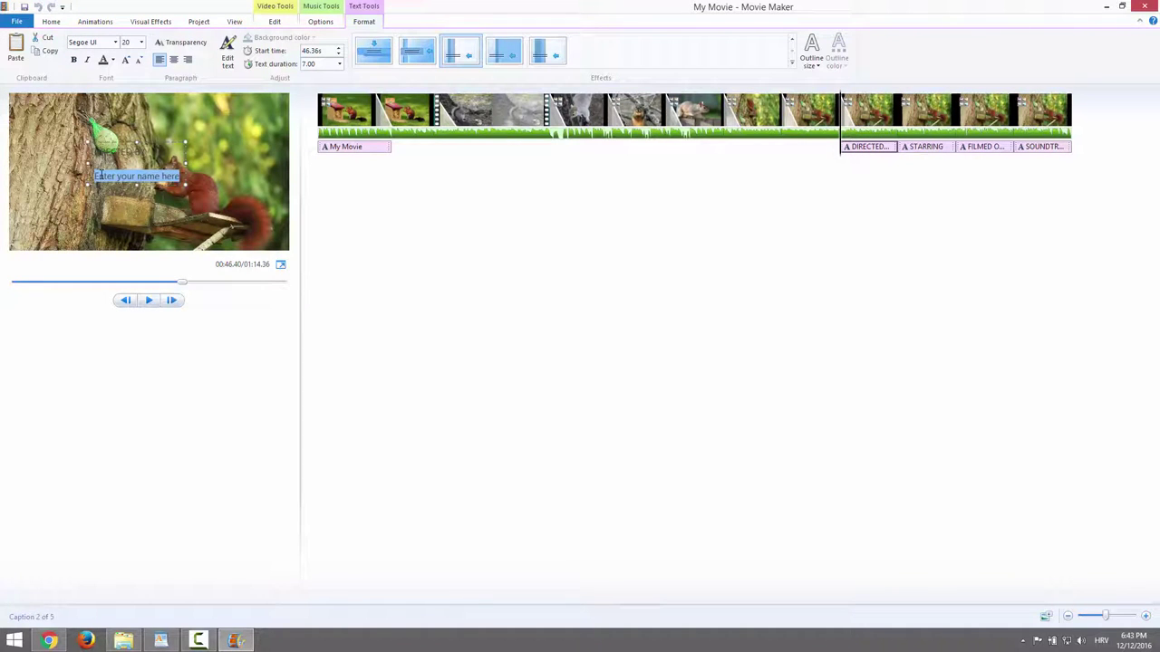
key(Delete)
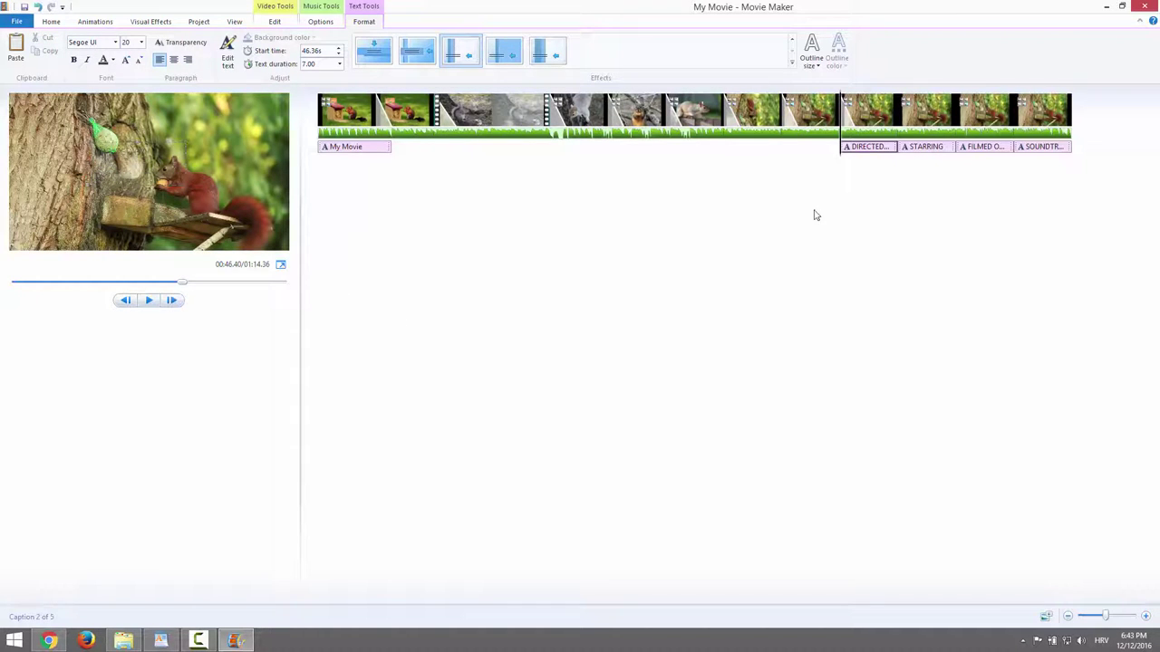
- Delete the bracketed placeholders from the STARRING and filming-location credits
click(930, 150)
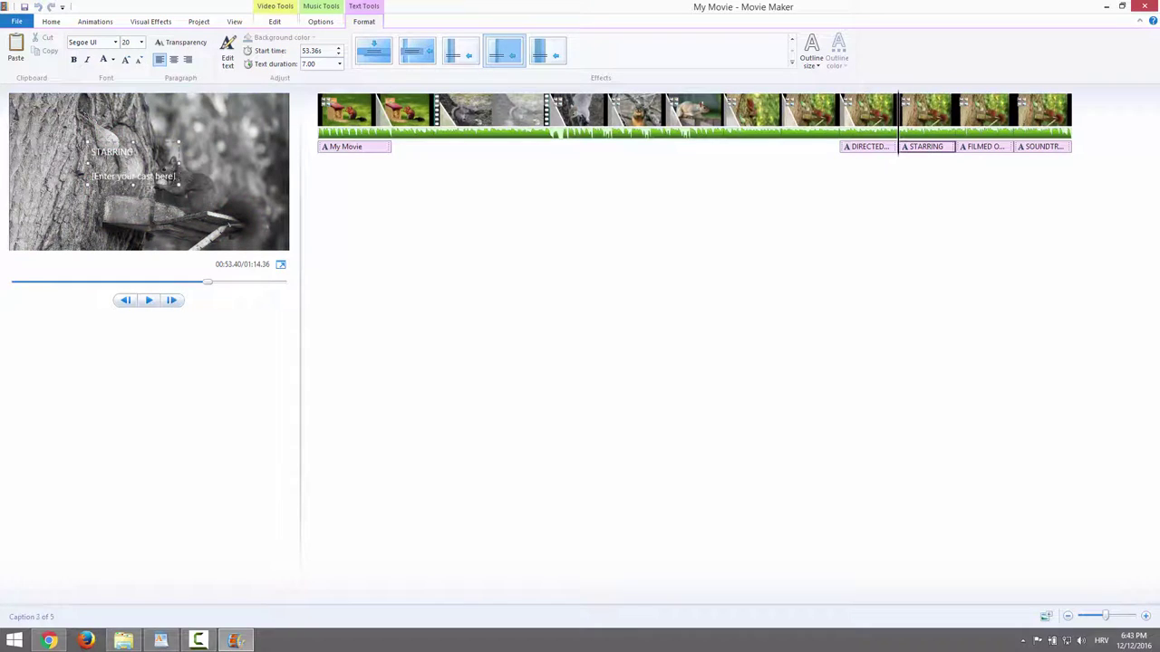
drag(175, 177, 92, 176)
key(Delete)
click(980, 149)
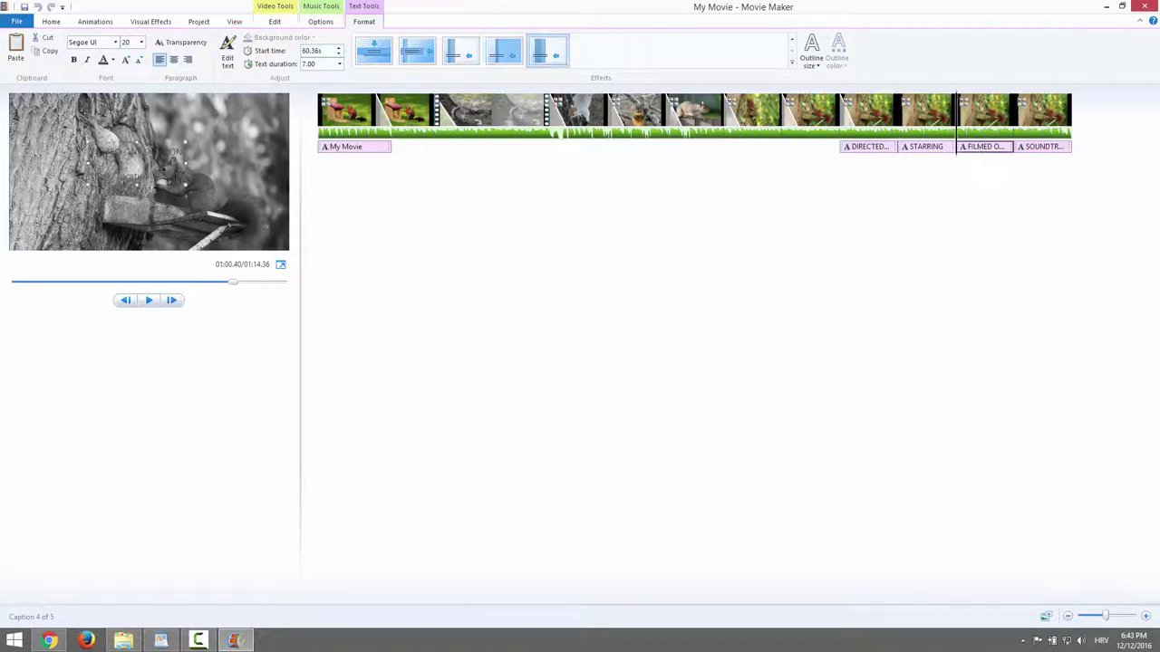
drag(175, 176, 61, 176)
key(Delete)
click(1032, 151)
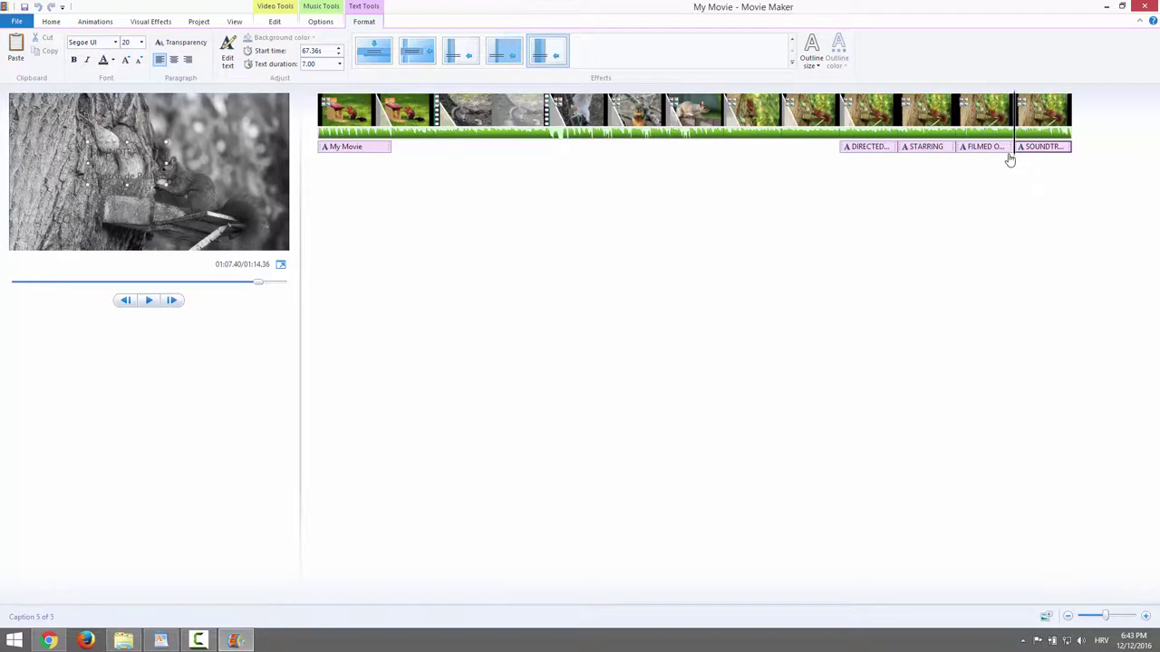
click(823, 160)
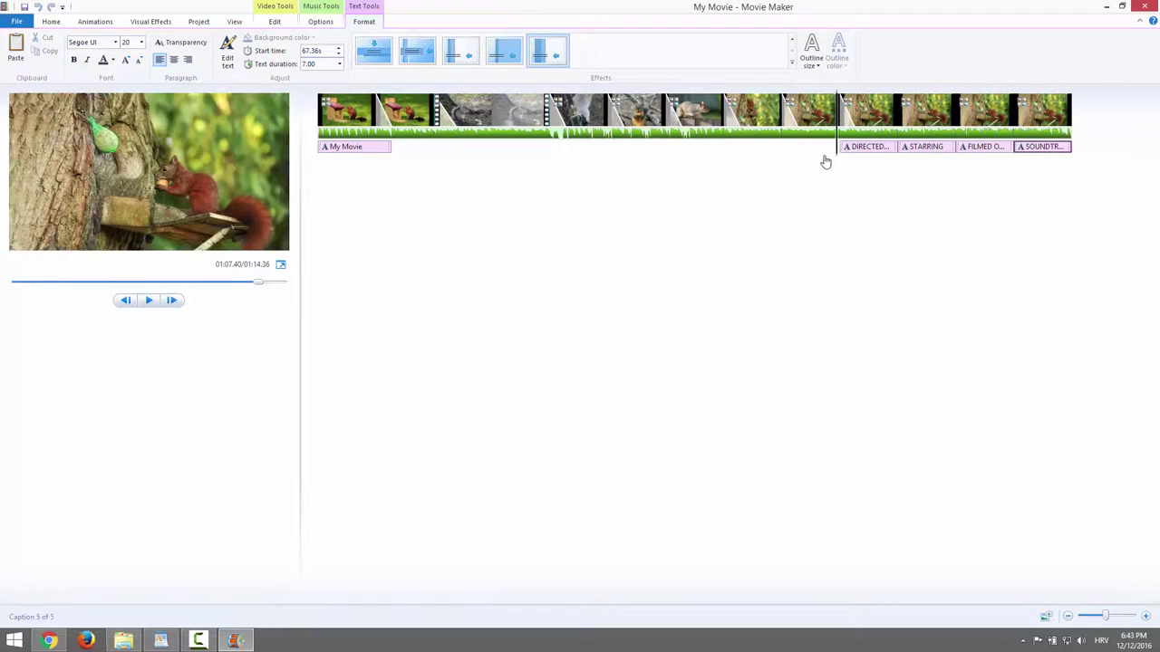
click(150, 302)
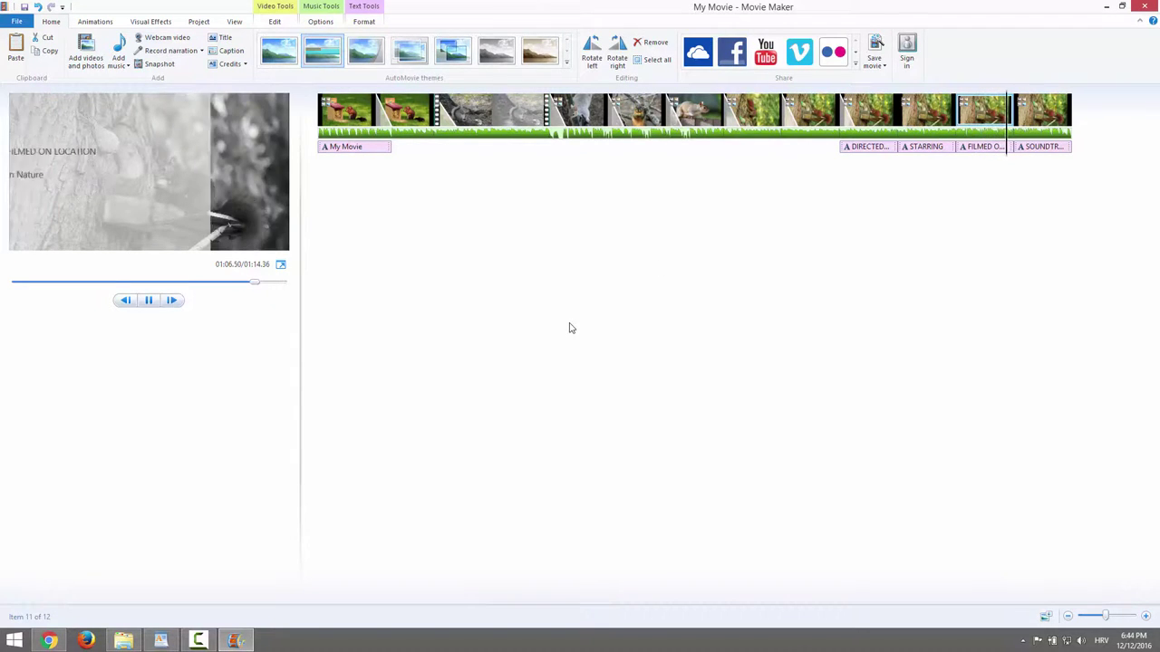
click(852, 138)
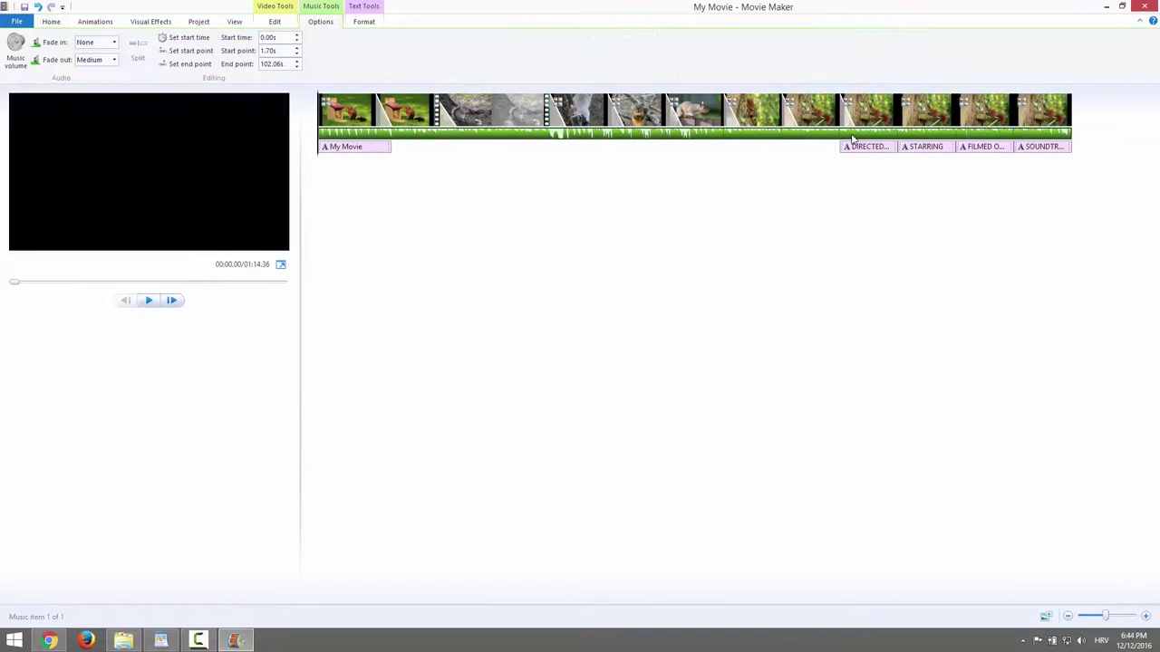
click(16, 52)
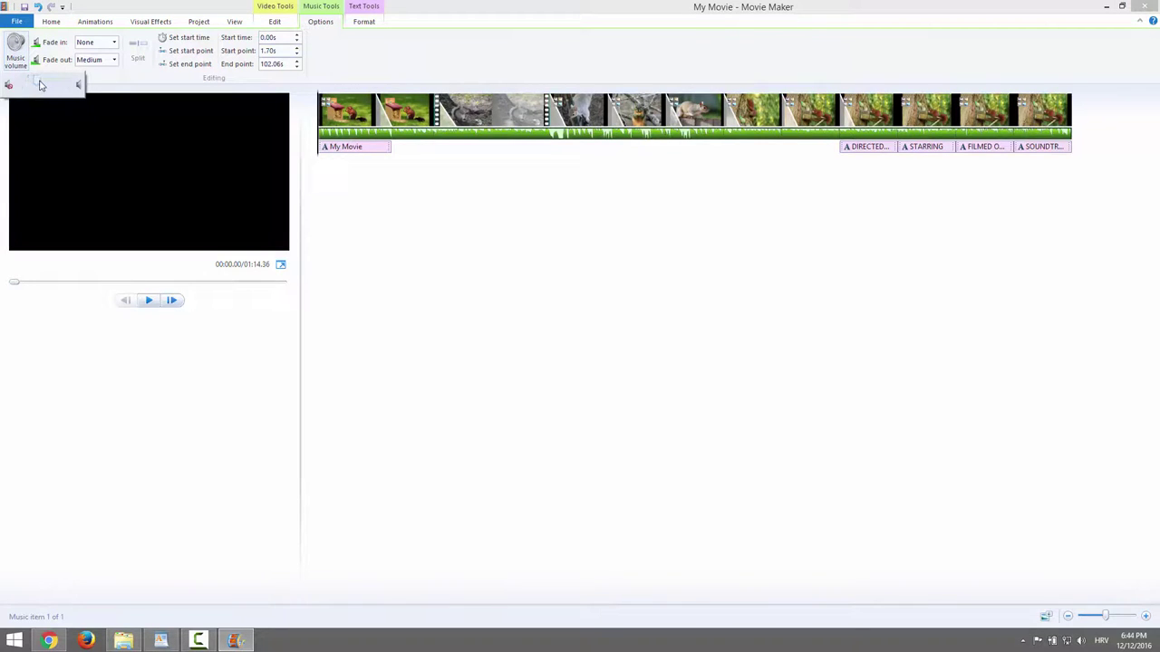
click(974, 177)
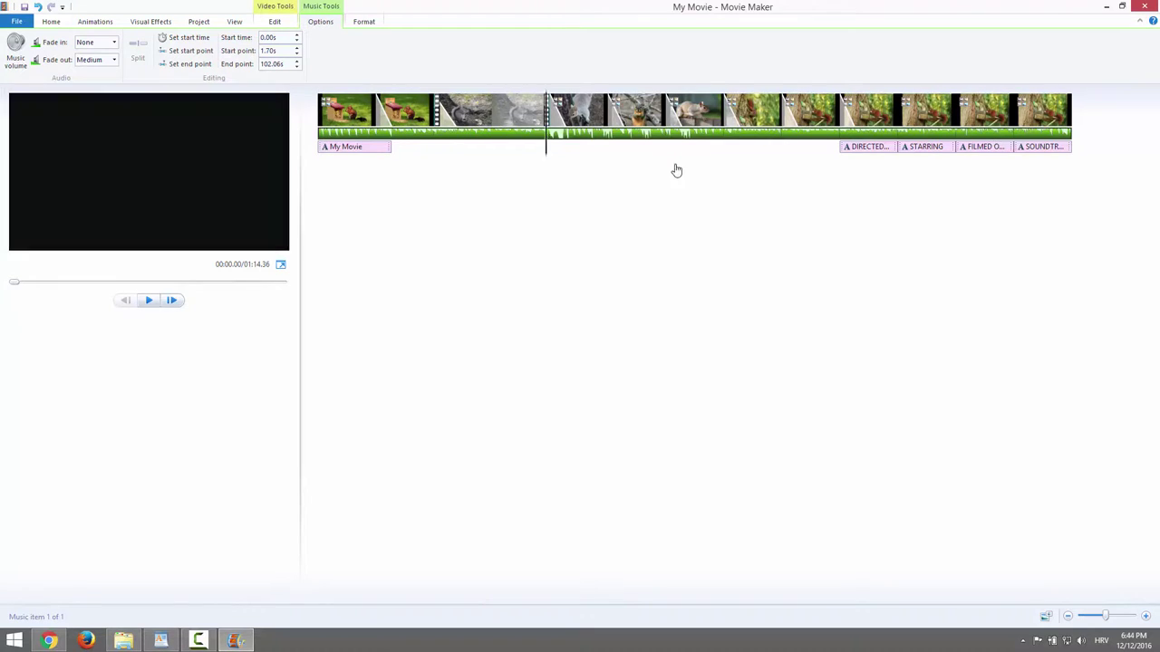
drag(319, 147, 1033, 169)
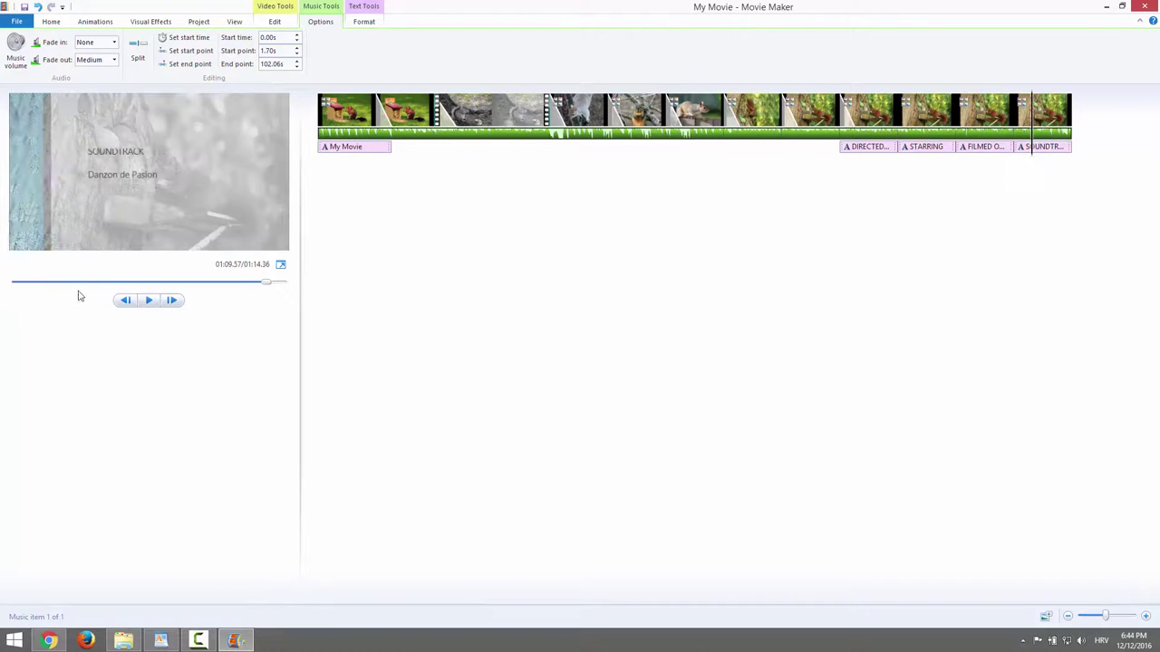
click(143, 300)
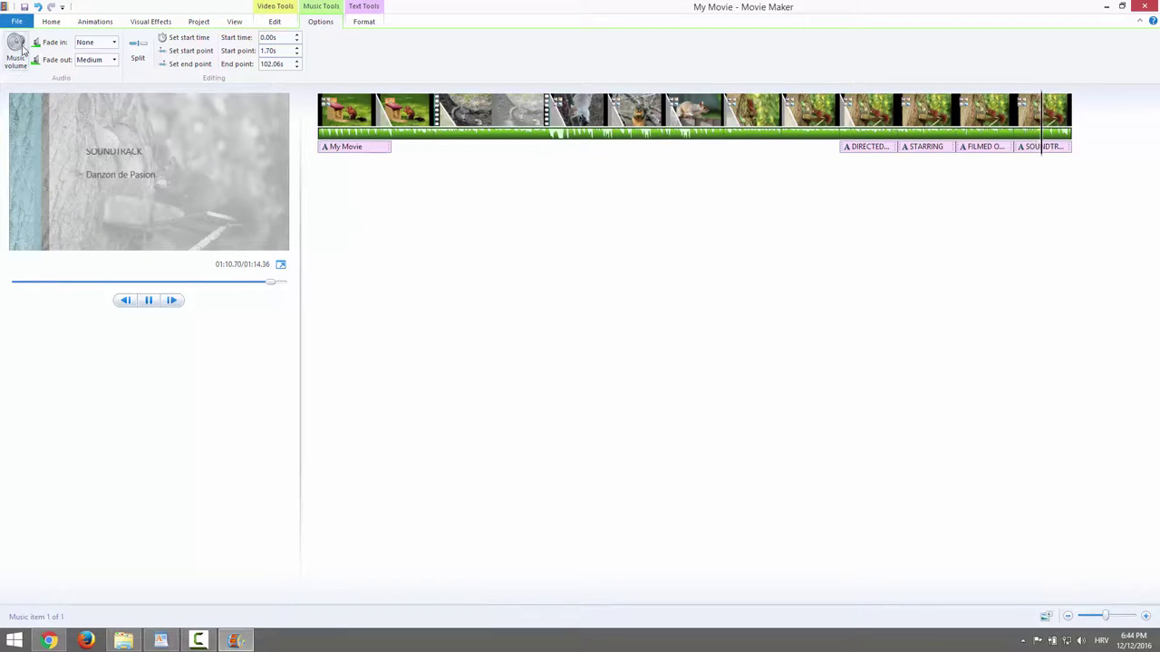